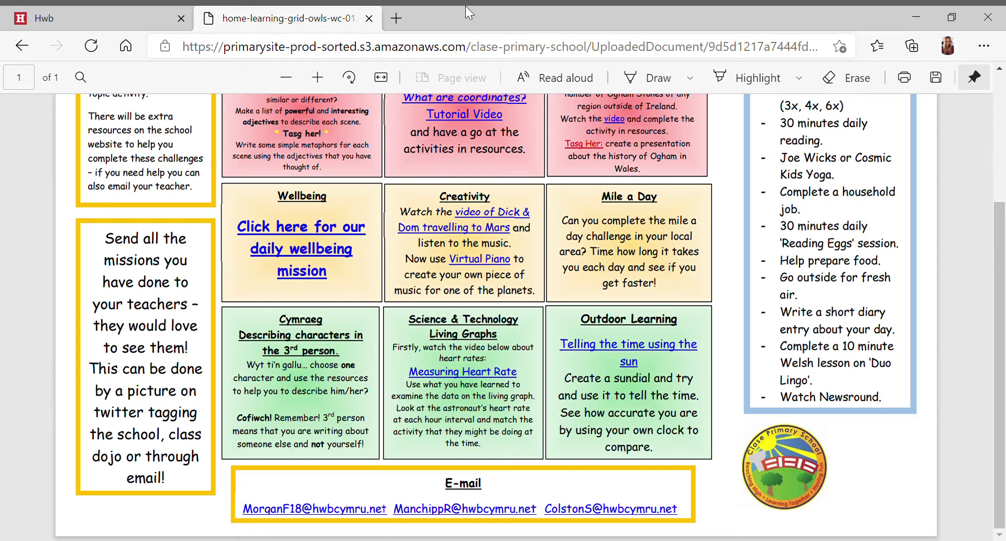
On the Hwb homepage, close the site menu and open the Office 365 app link
click(121, 11)
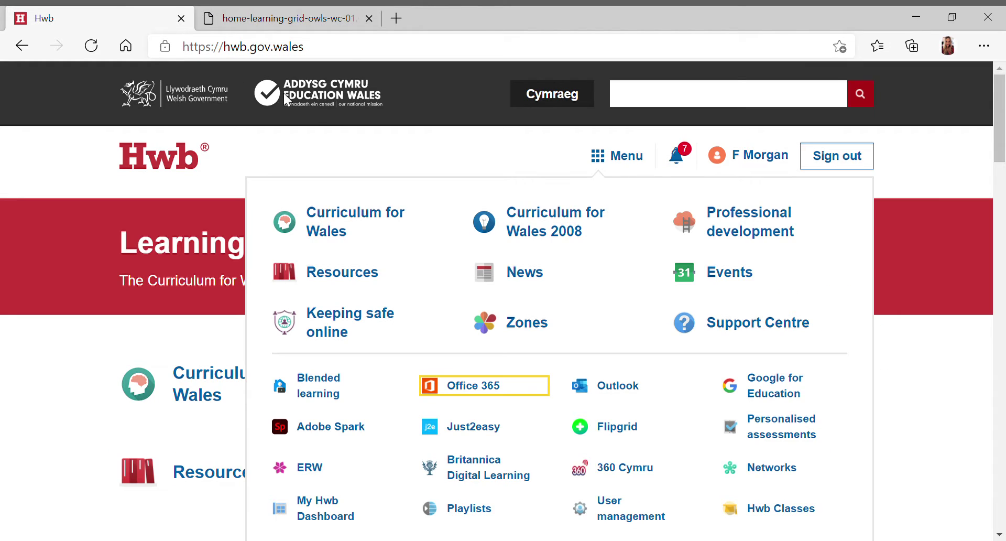
click(360, 152)
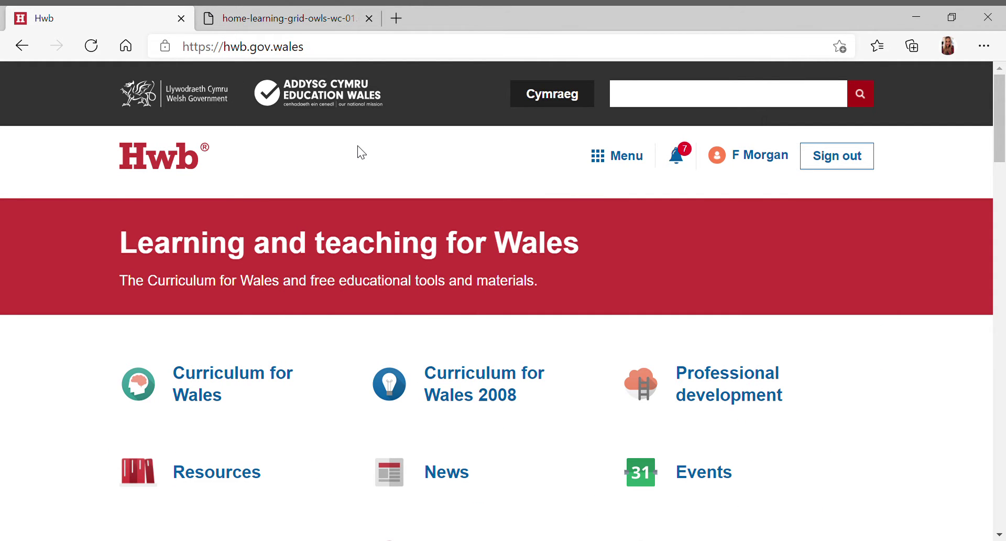
drag(1001, 143, 1004, 212)
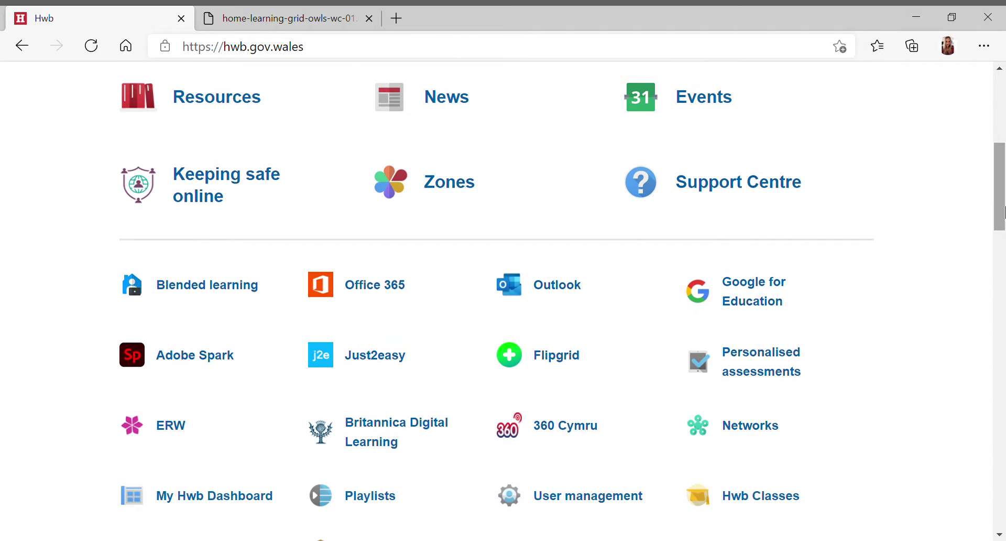
click(384, 293)
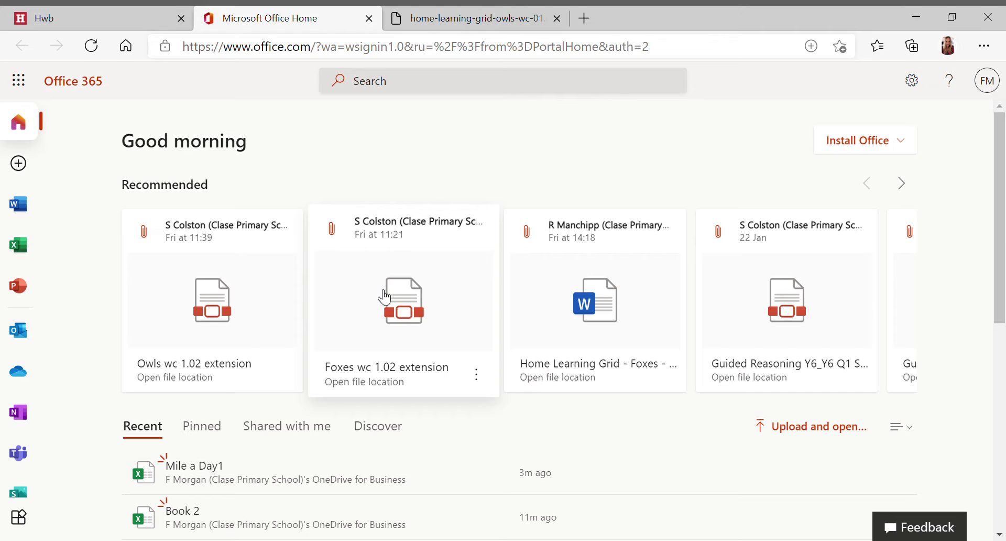
From the Excel start page, create a new blank workbook, Book 3
click(28, 258)
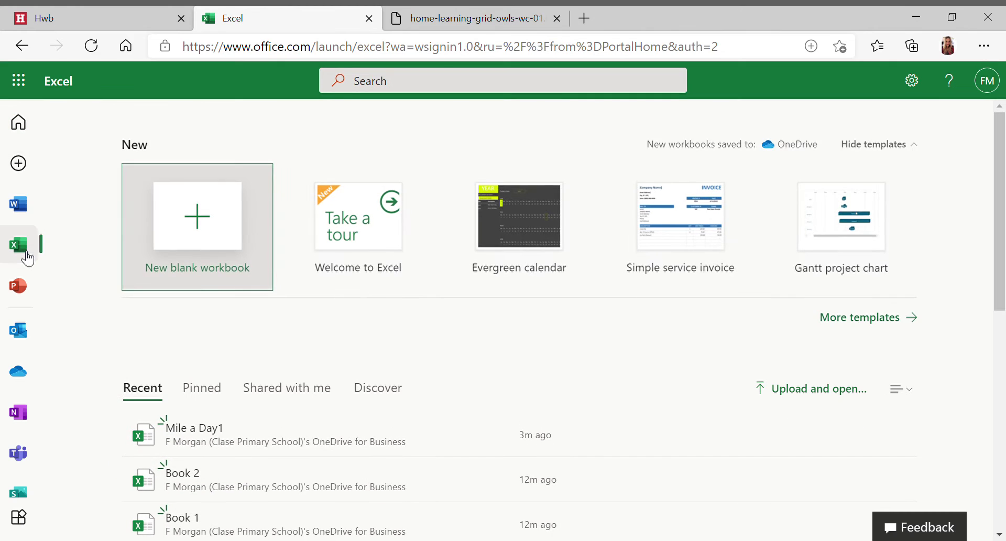
click(227, 240)
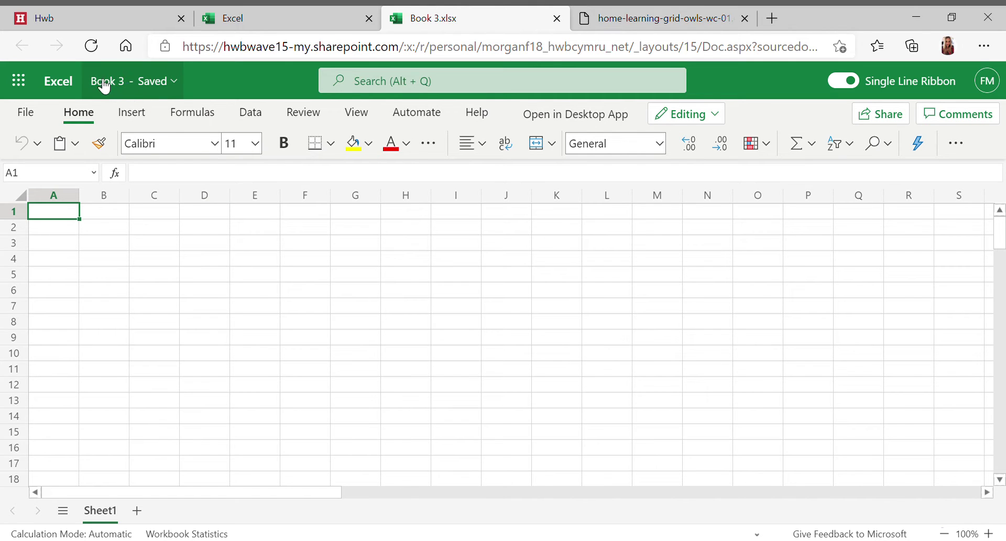
Rename the workbook 'Book 3' to 'Mile a Day2' in the File Name box
click(136, 91)
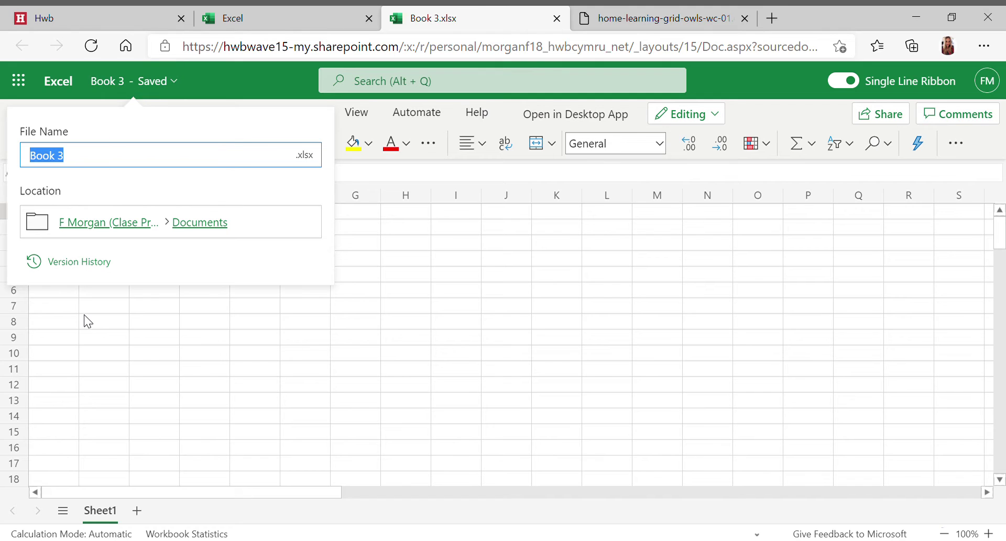
text(Mile a )
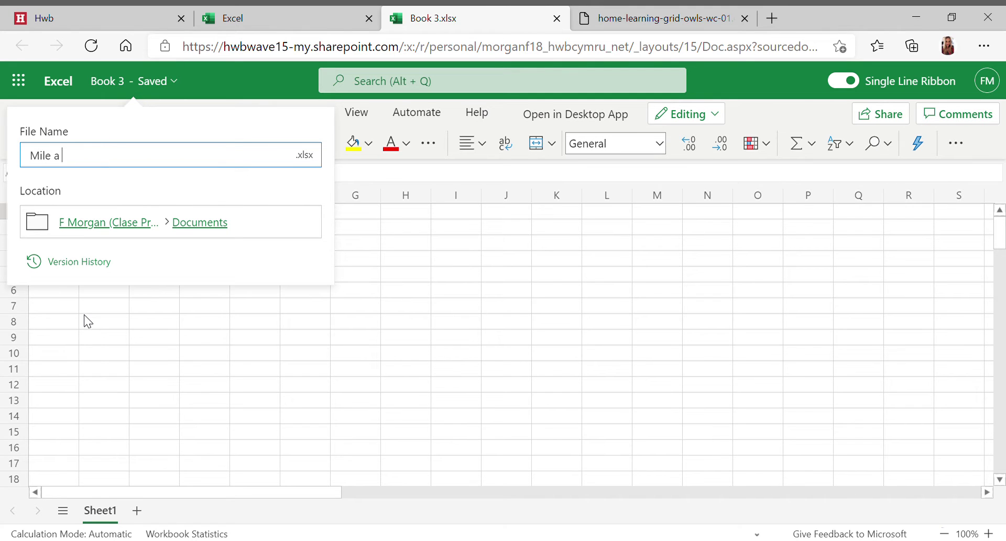
text(Day)
key(Return)
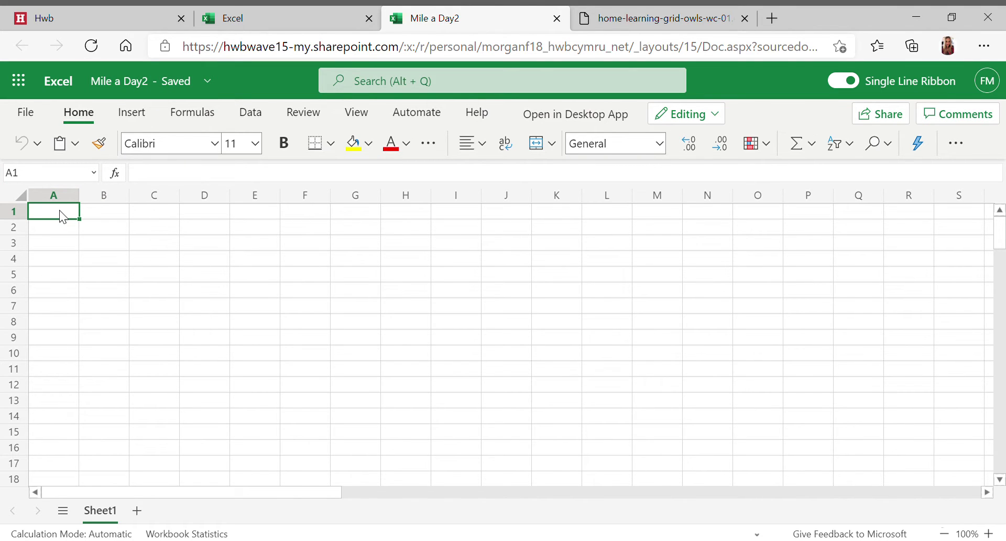
Add headers Date and Time in A1:B1, then enter 18.01.21 with time 12:34
text(Date)
key(Tab)
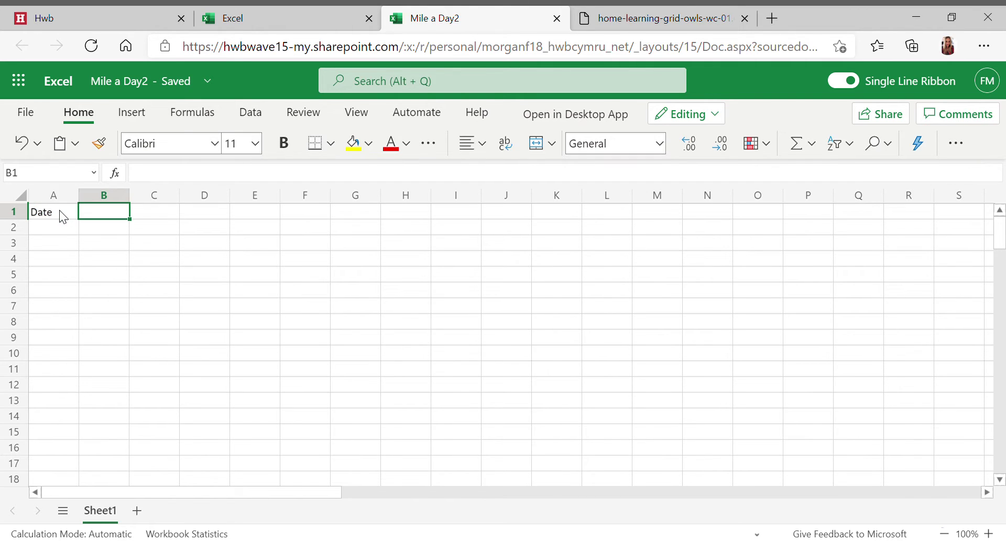
text(Time)
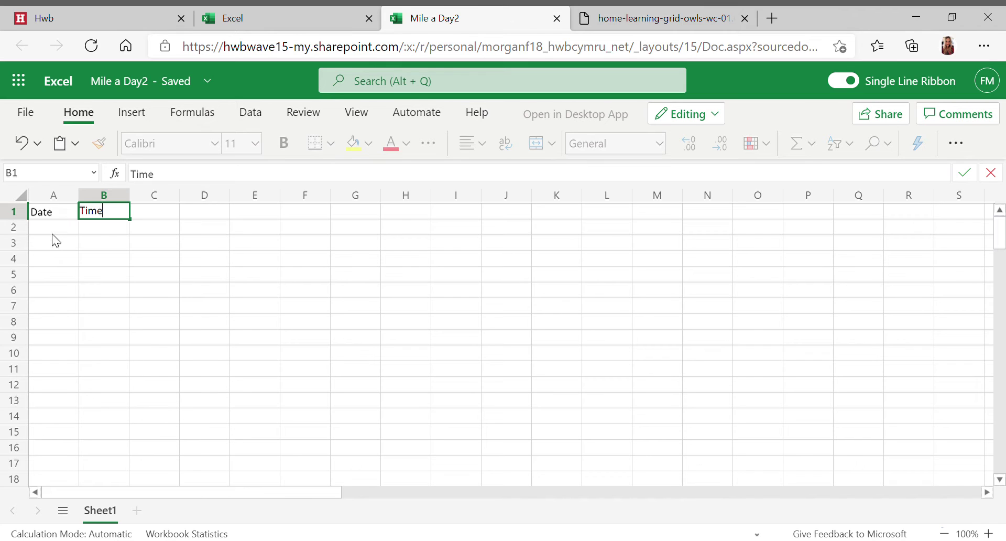
click(54, 232)
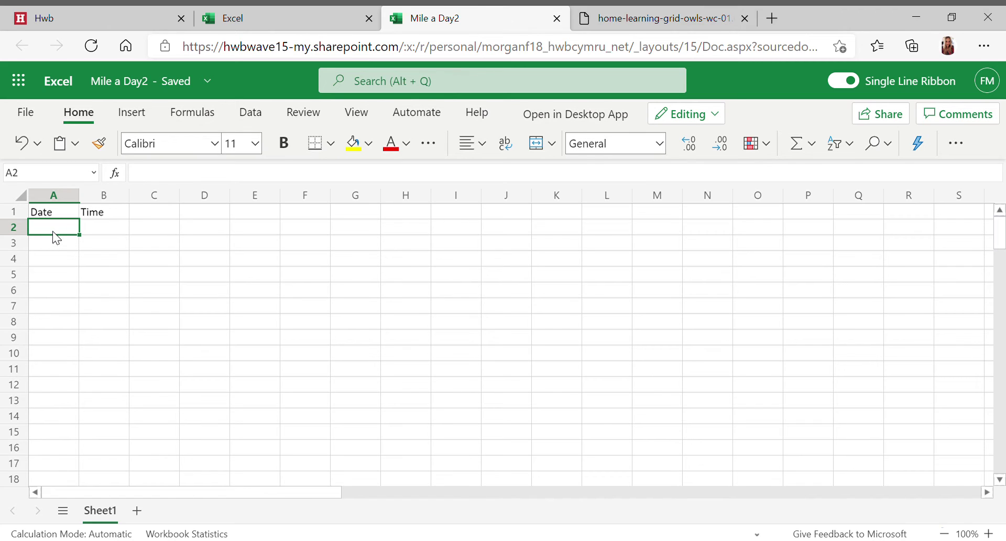
text(18.)
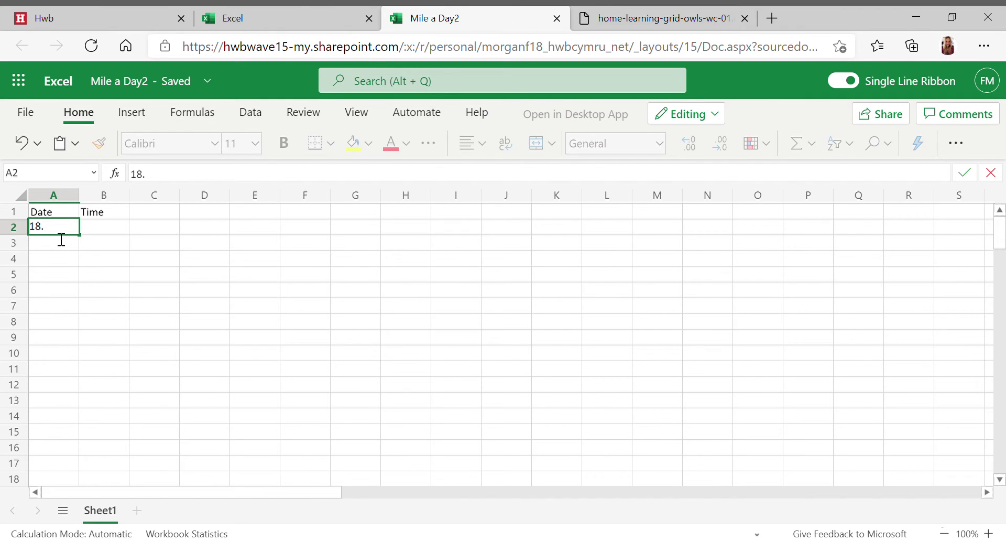
text(01.21)
click(99, 239)
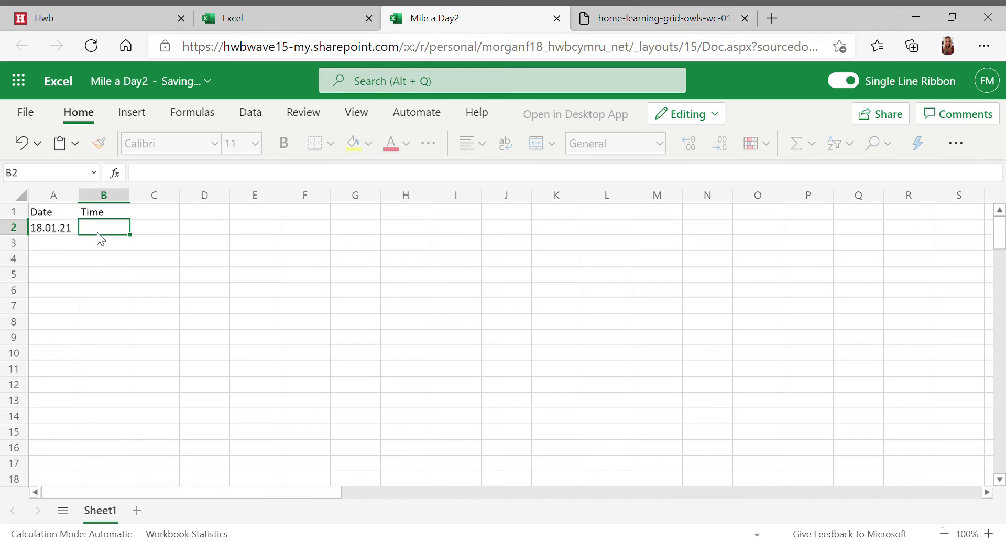
text(12)
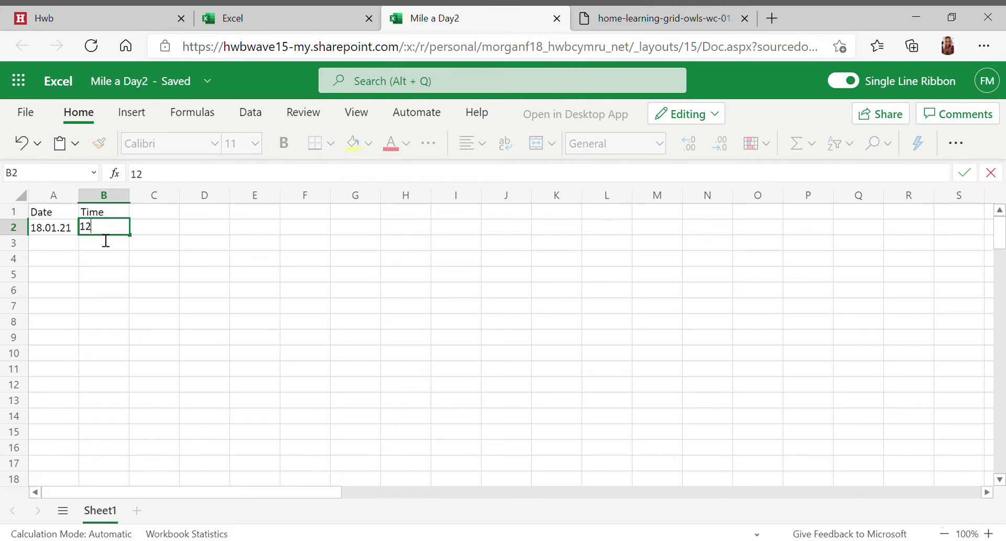
text(:34)
key(Return)
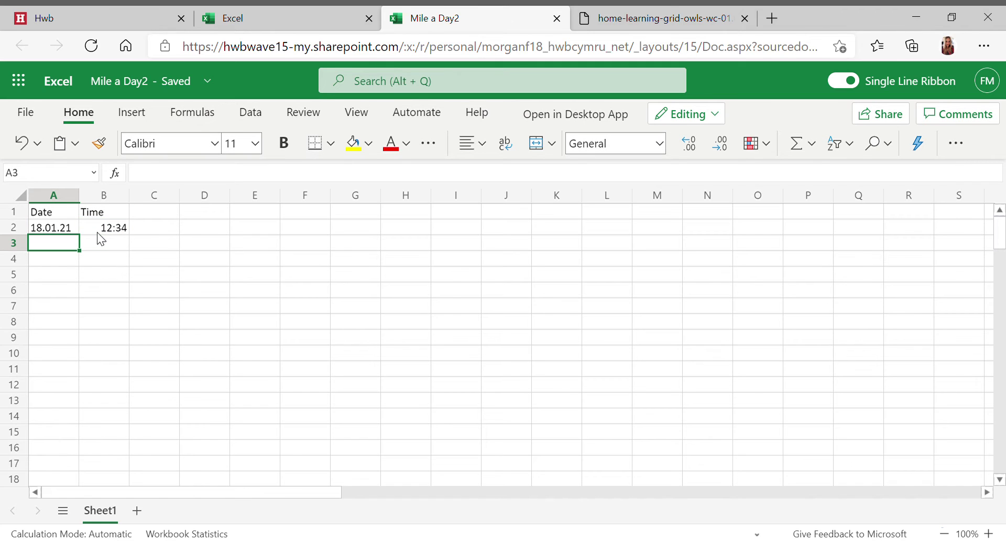
Enter 19.01.21 with 11:56 and 20.01.21 with 12:04 in rows 3–4
text(19)
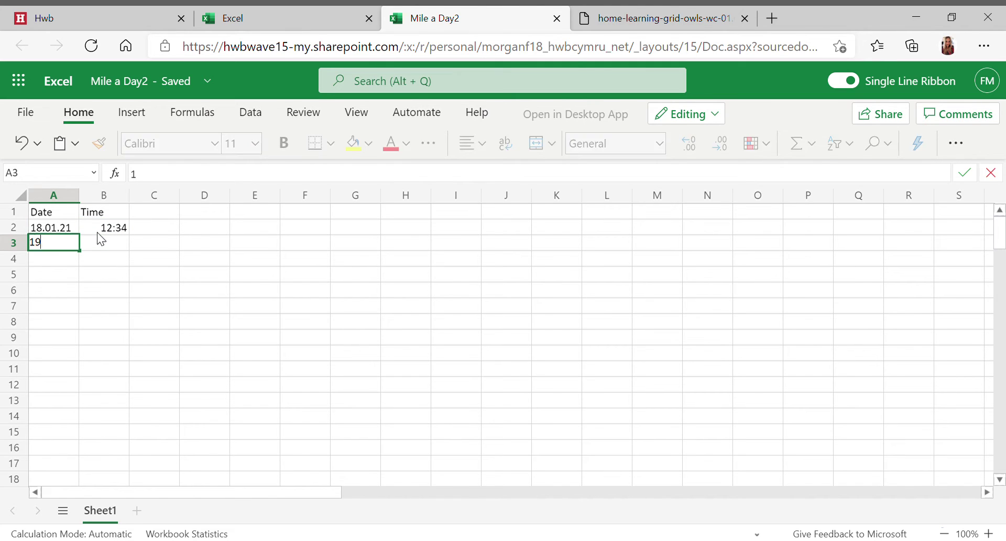
text(.01.21)
key(Tab)
text(11)
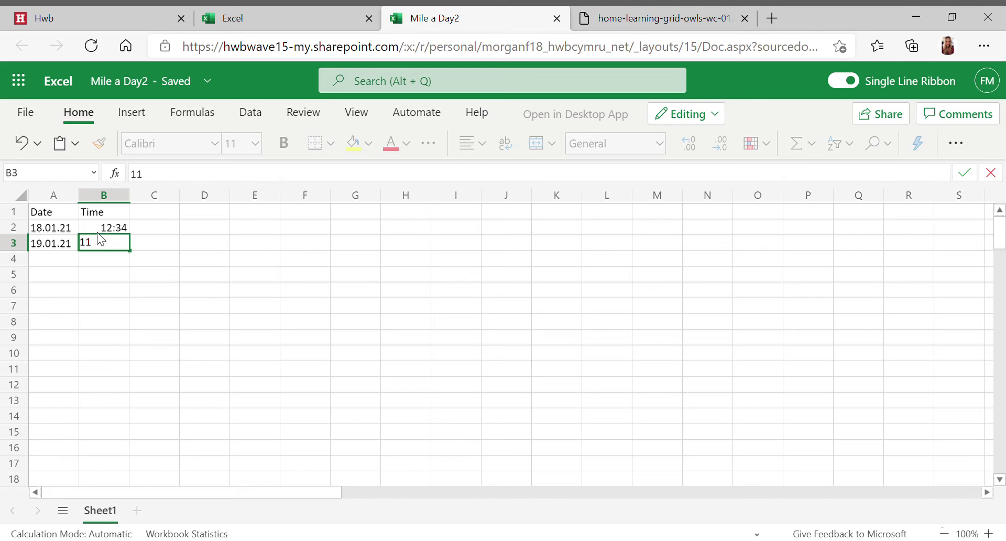
text(:56)
key(Return)
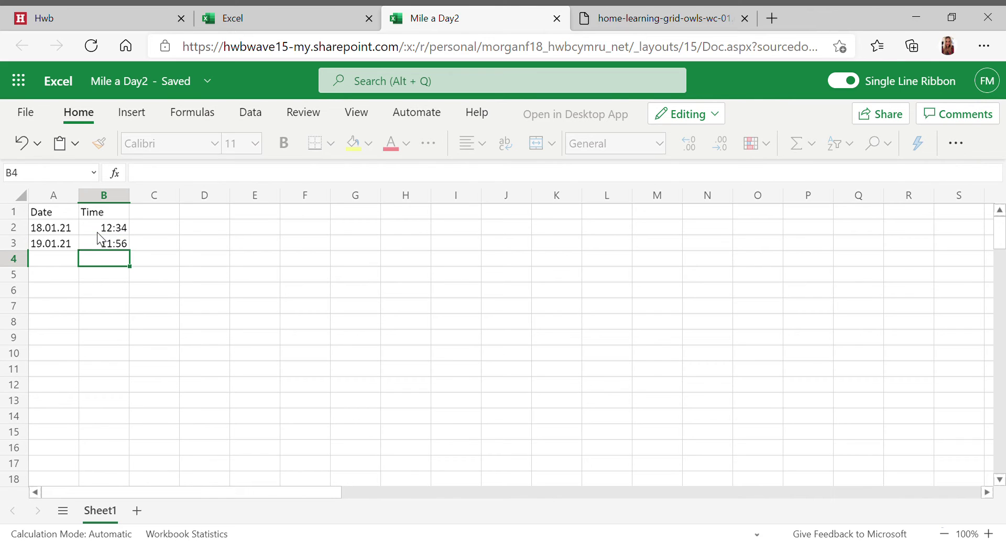
key(Left)
text(2)
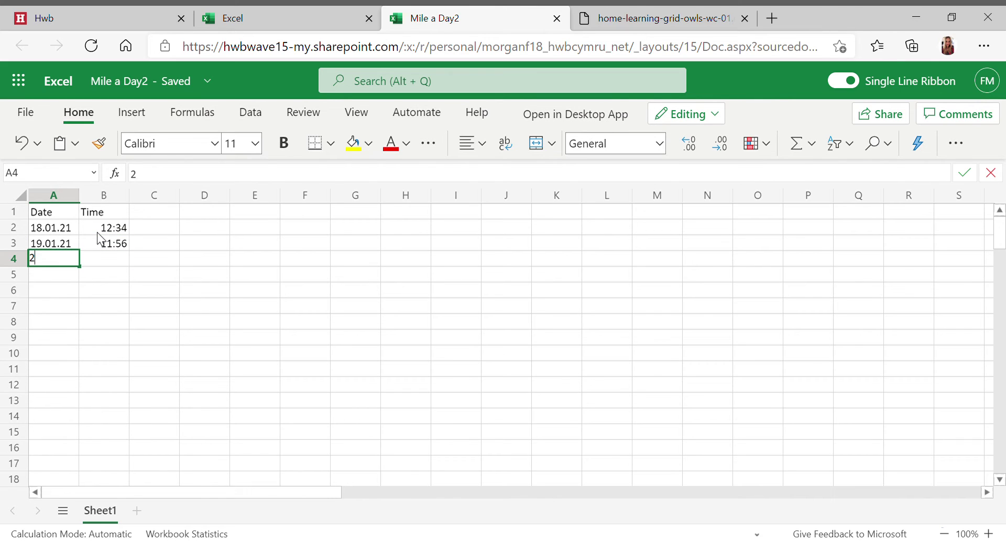
text(0.01)
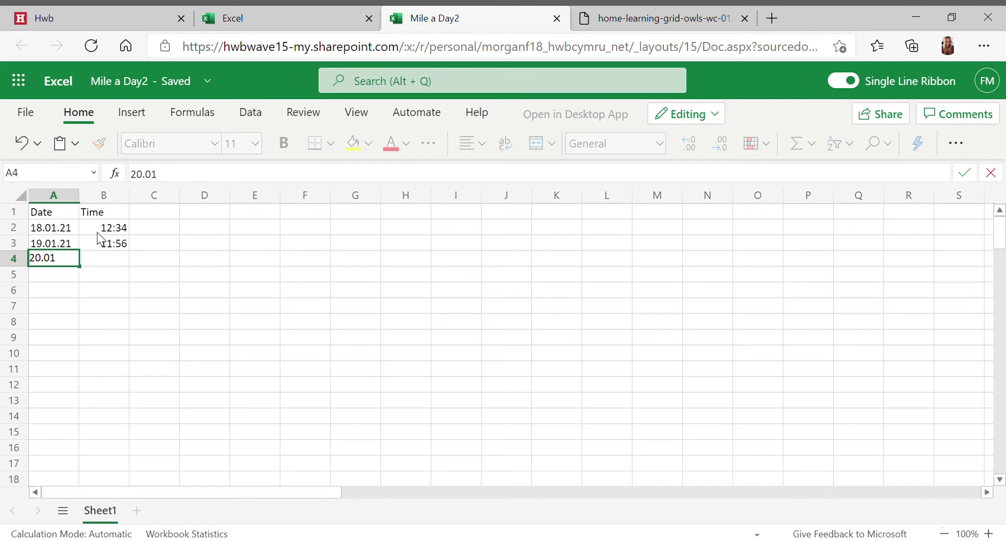
text(.21)
key(Tab)
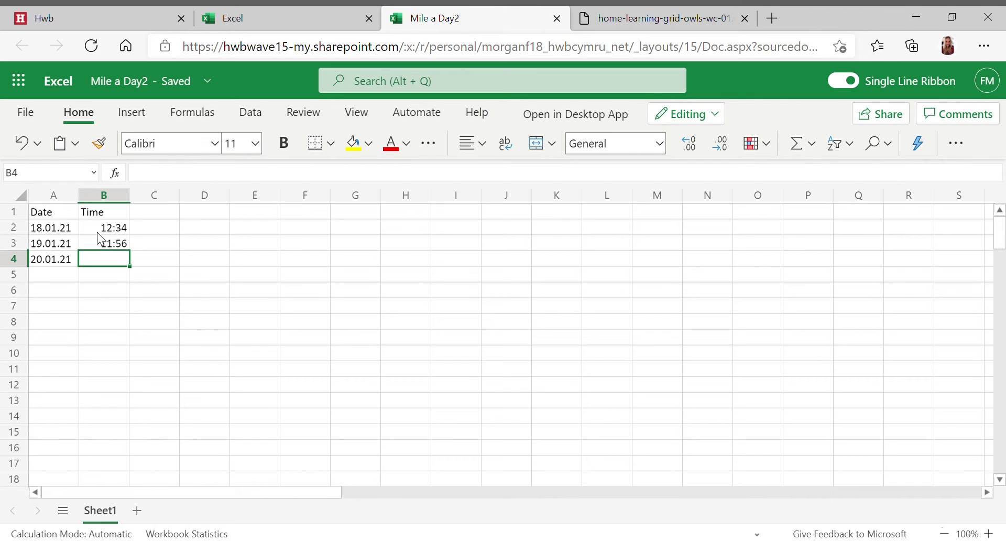
text(12)
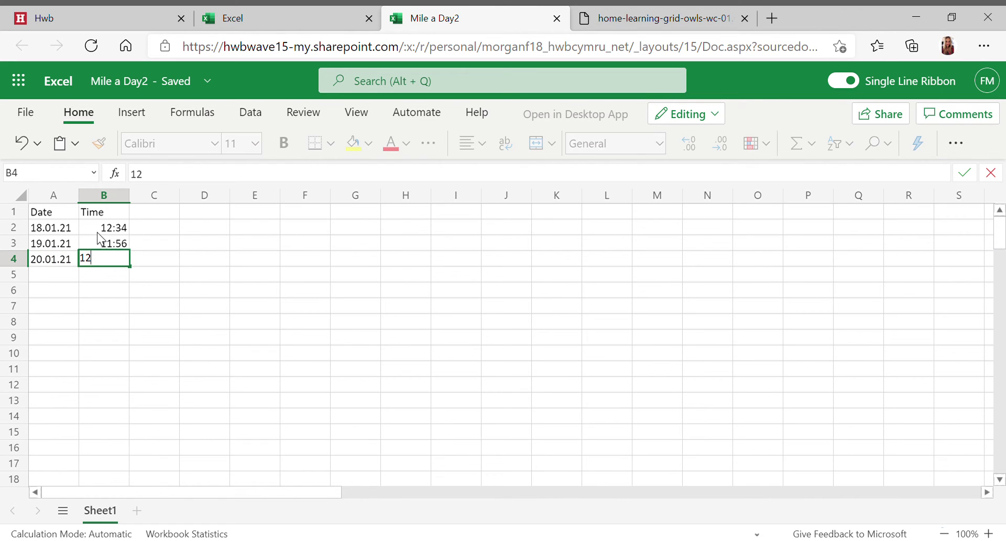
text(:04)
key(Return)
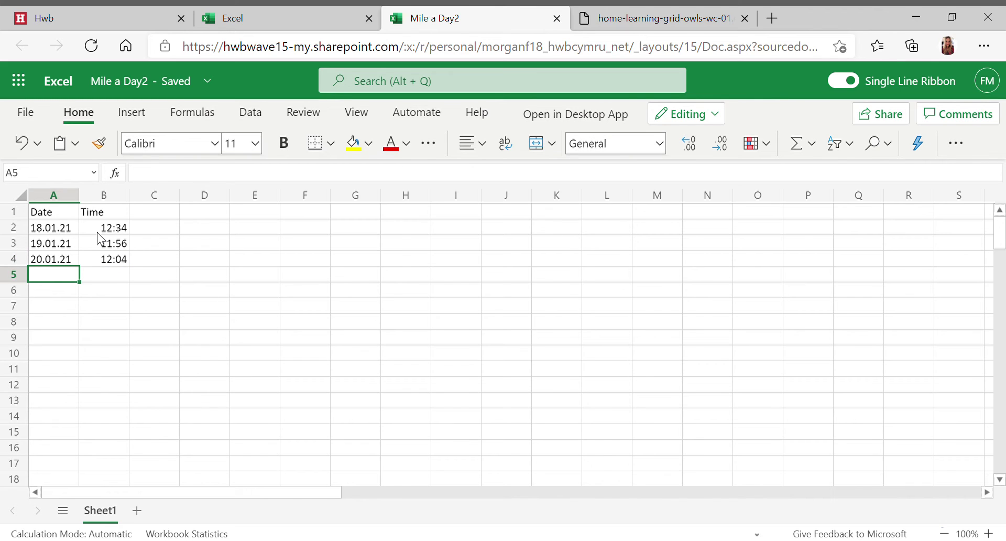
Enter 21.01.21 with 11:21 and 22.01.21 with 10:42 in rows 5–6
text(21)
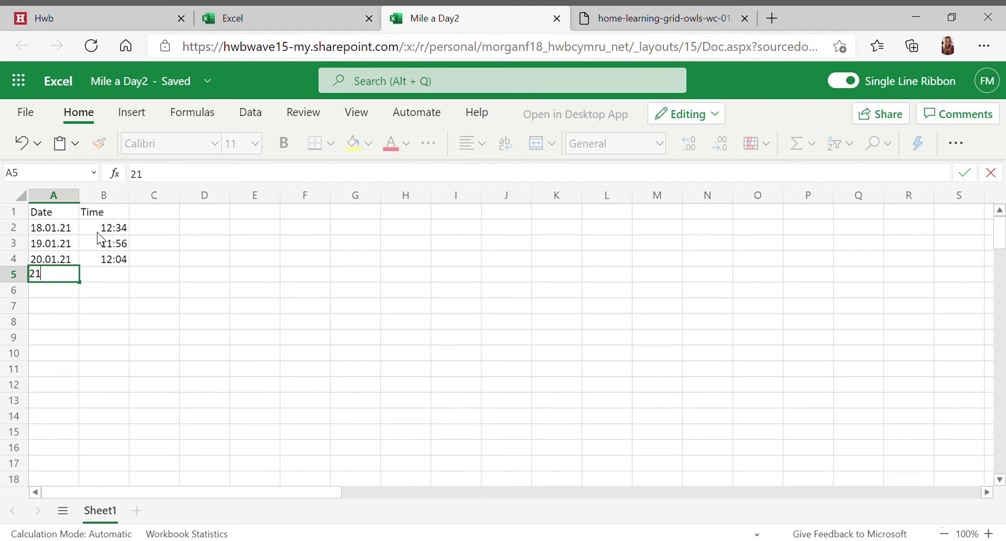
text(.01.21)
key(Tab)
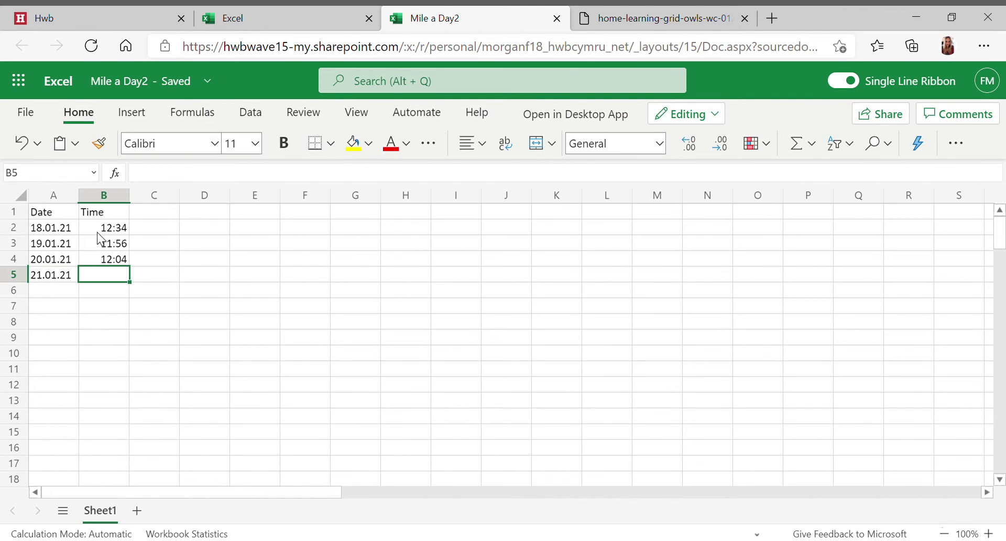
text(11)
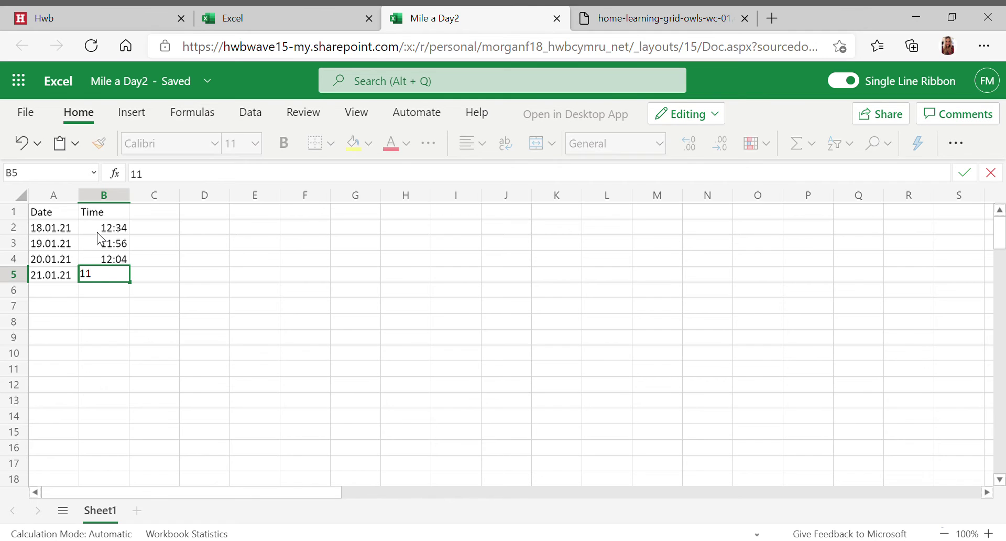
text(:21)
key(Return)
text(22.)
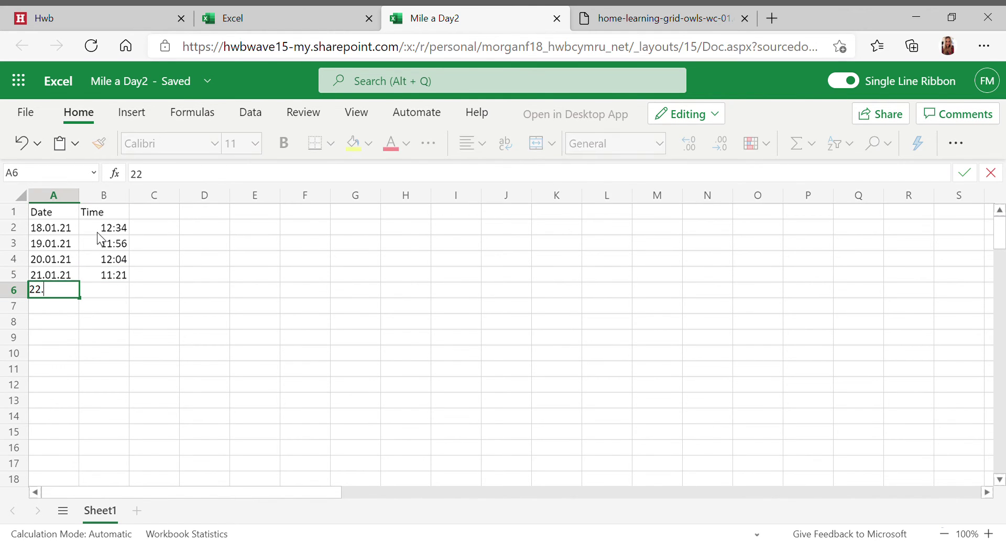
text(01.21)
key(Tab)
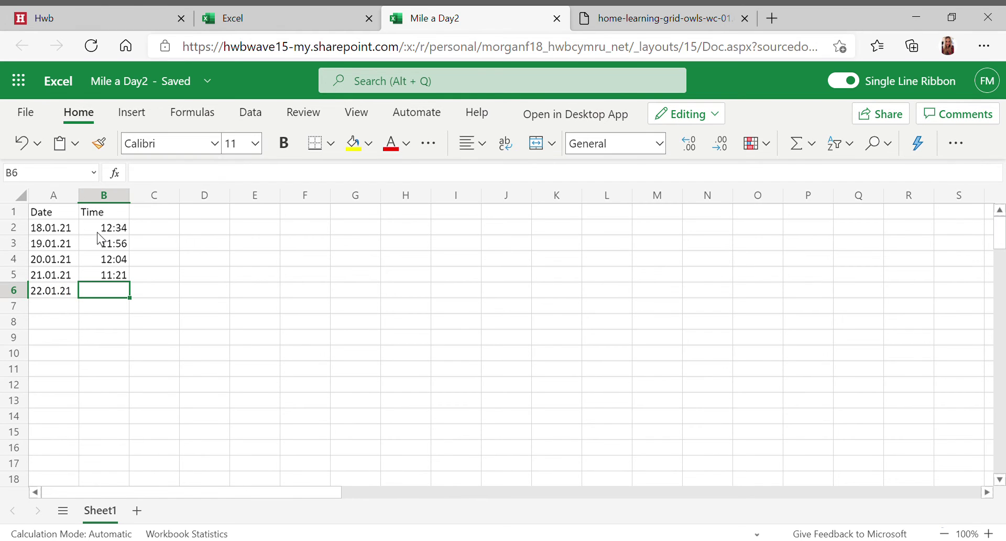
text(10:42)
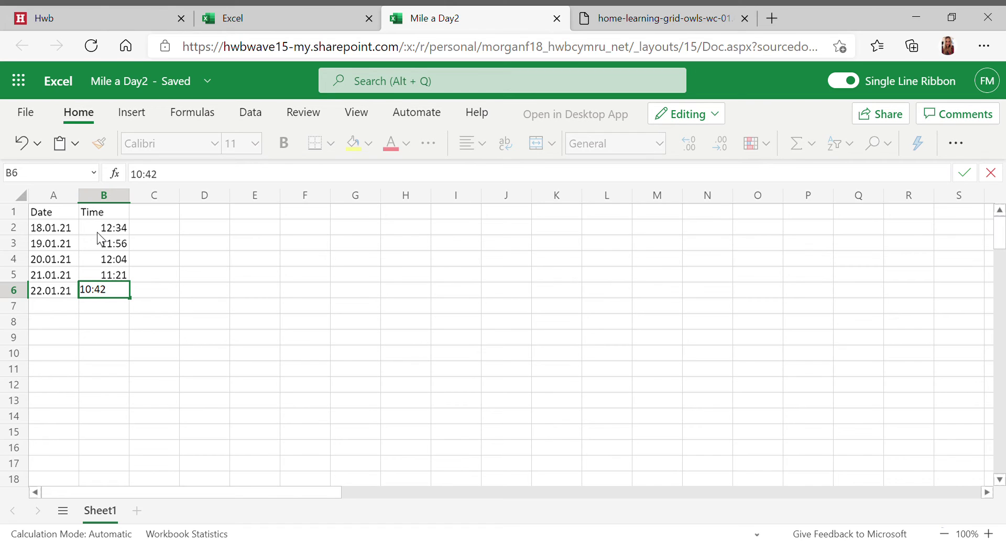
key(Return)
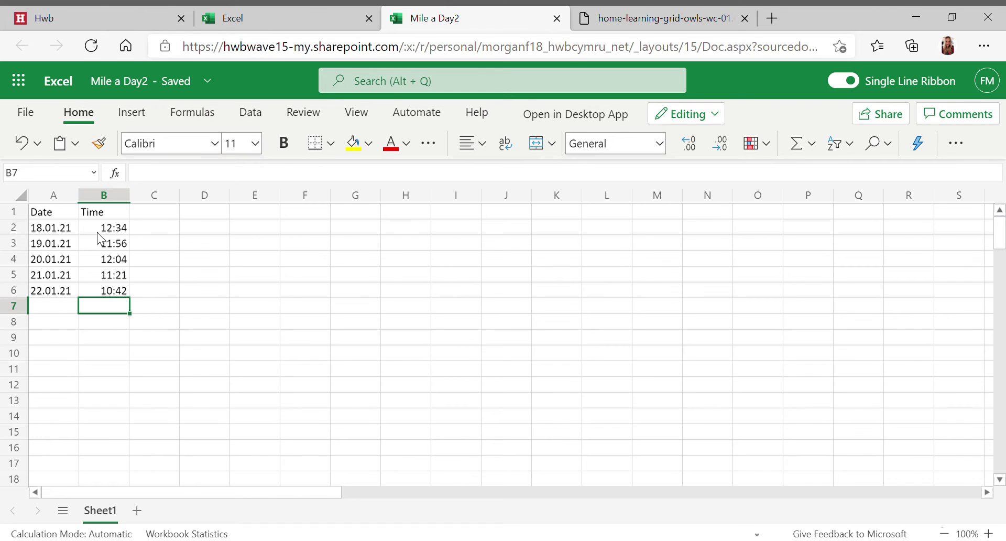
Enter 23.01.21 with 11:16 and 24.01.21 with 10:29 in rows 7–8
key(Left)
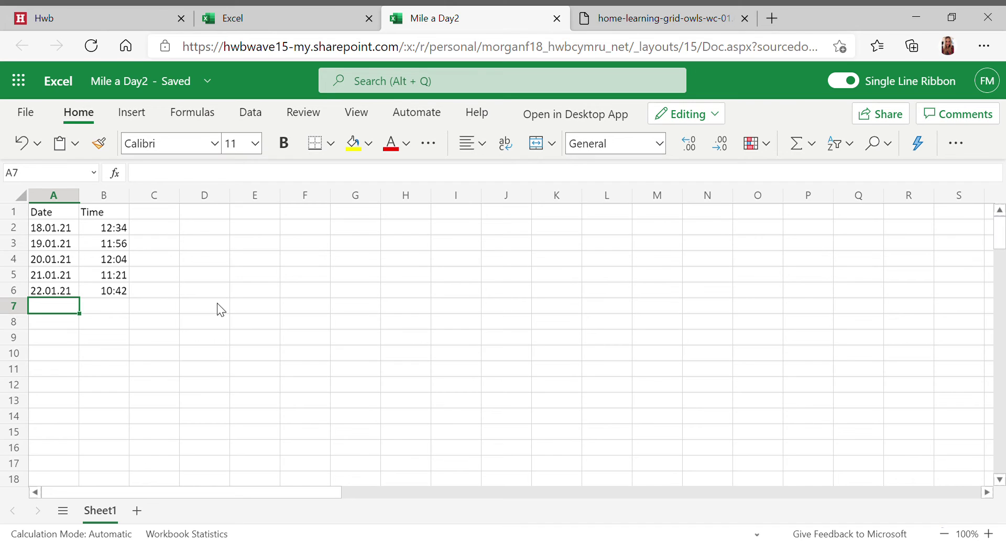
text(23)
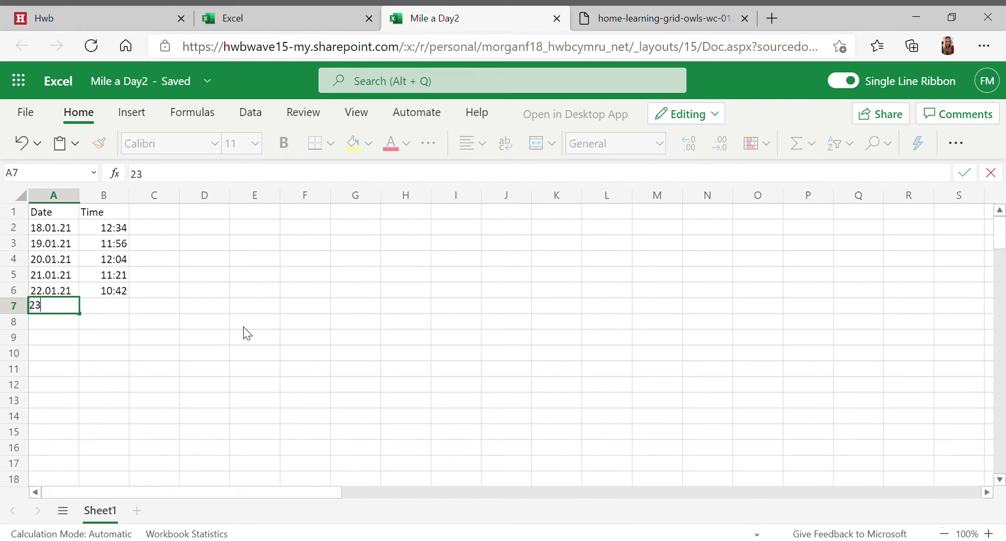
text(.01.21)
key(Tab)
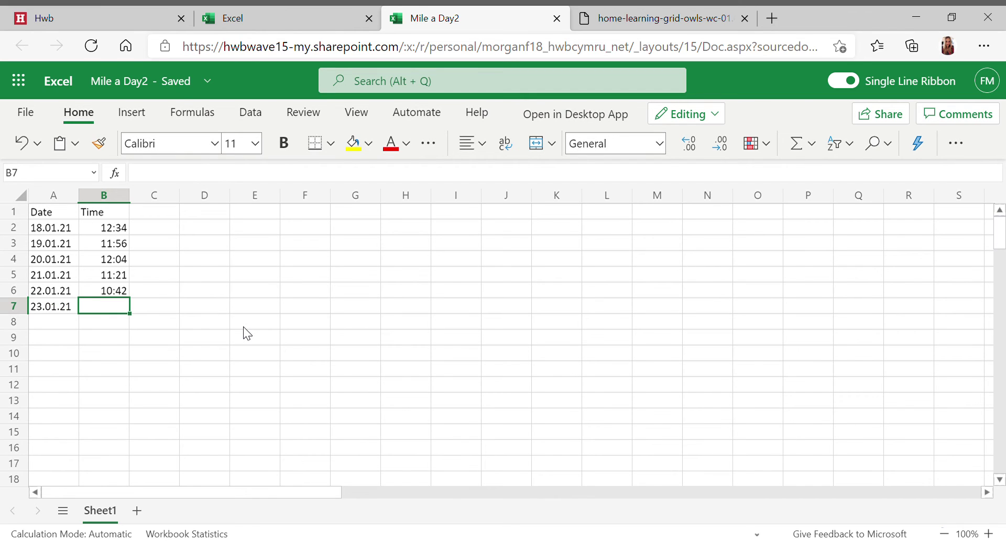
text(11:1)
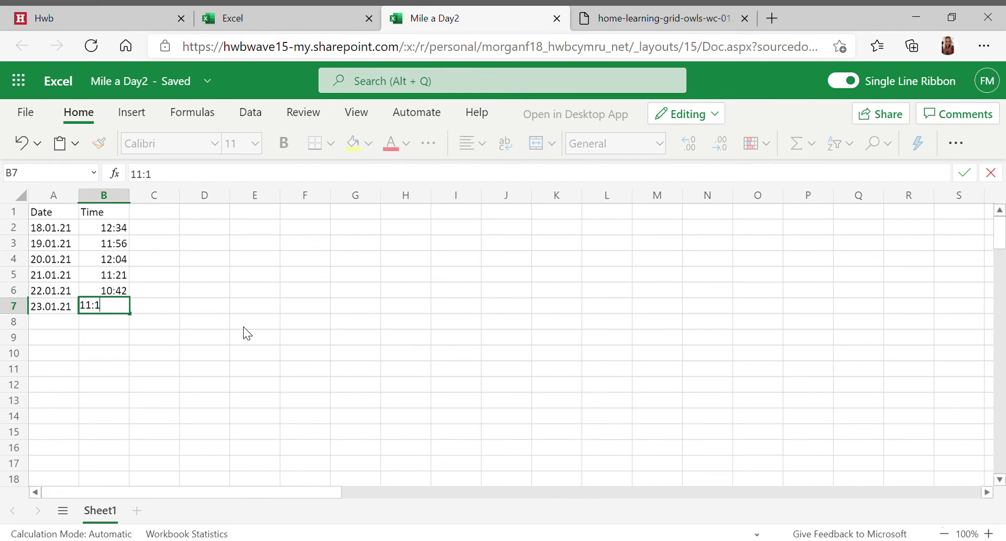
text(6)
key(Return)
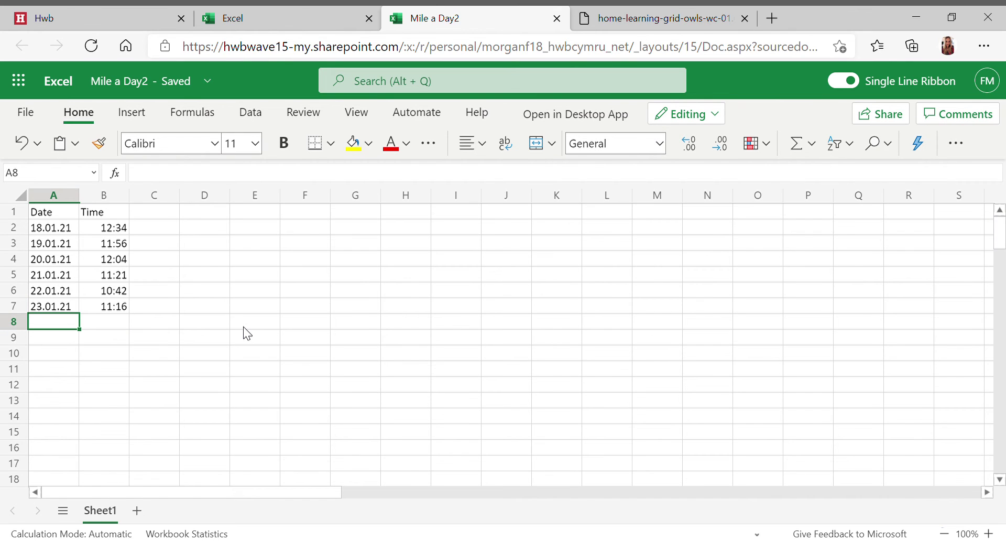
text(24.01.21)
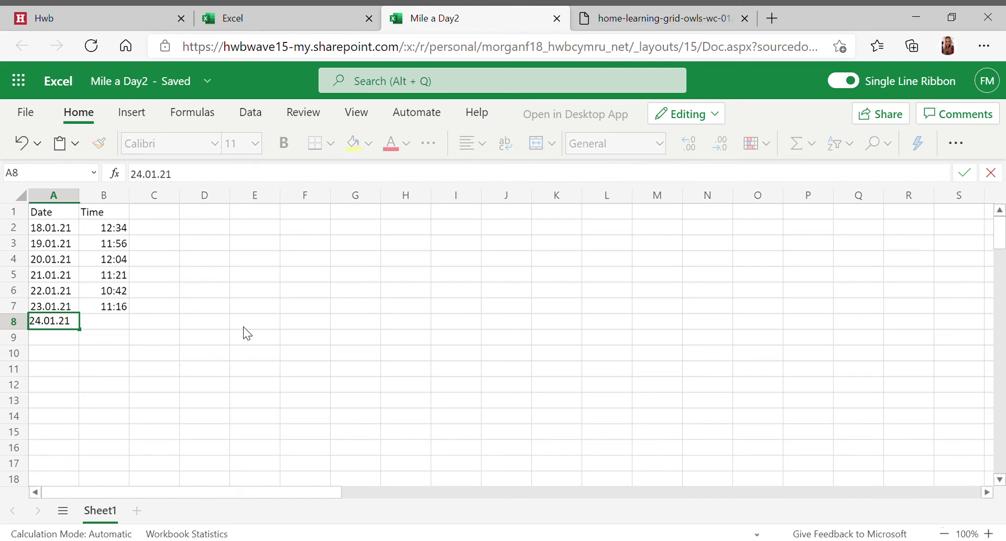
key(Tab)
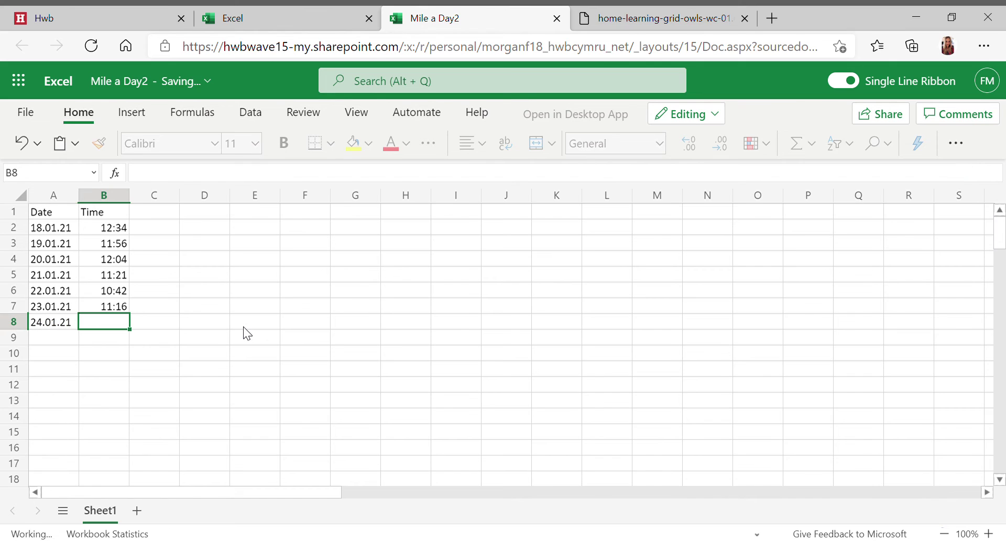
text(1)
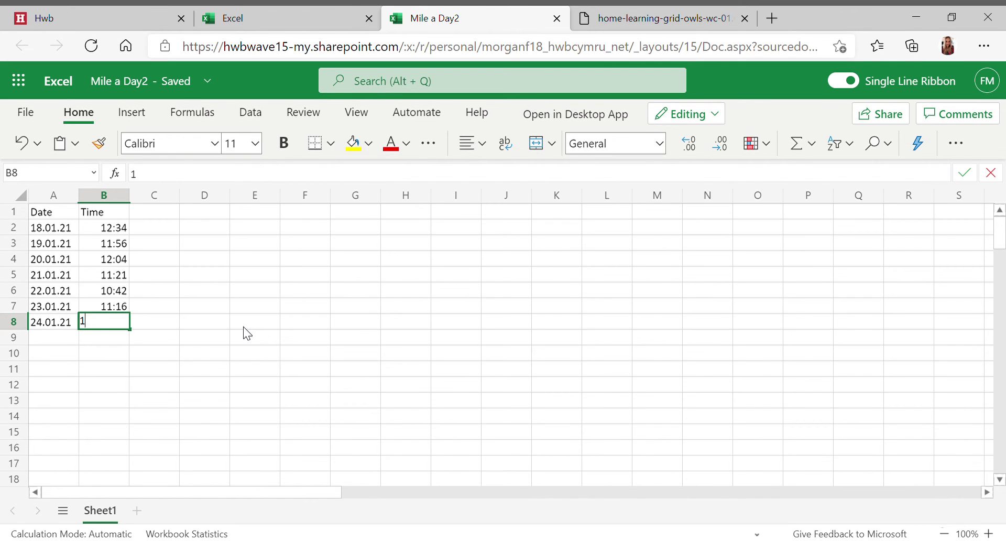
text(0:29)
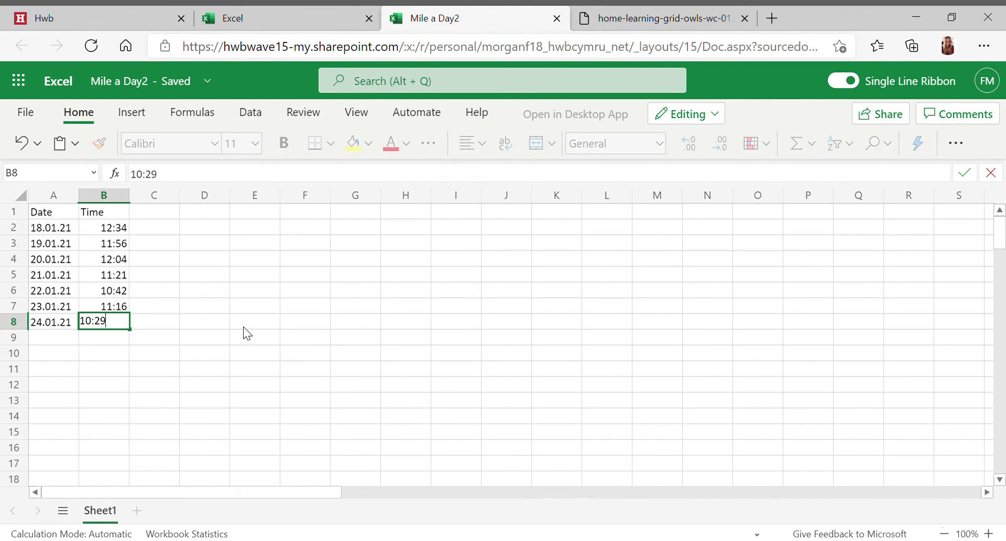
key(Return)
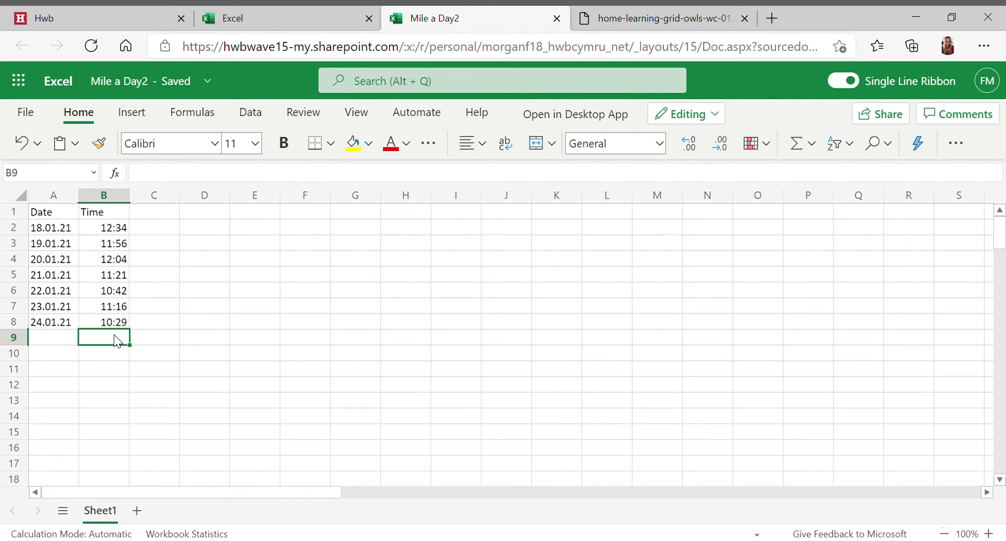
Enter =AVERAGE(B2:B8) in B9 to average the seven mile times
text(=)
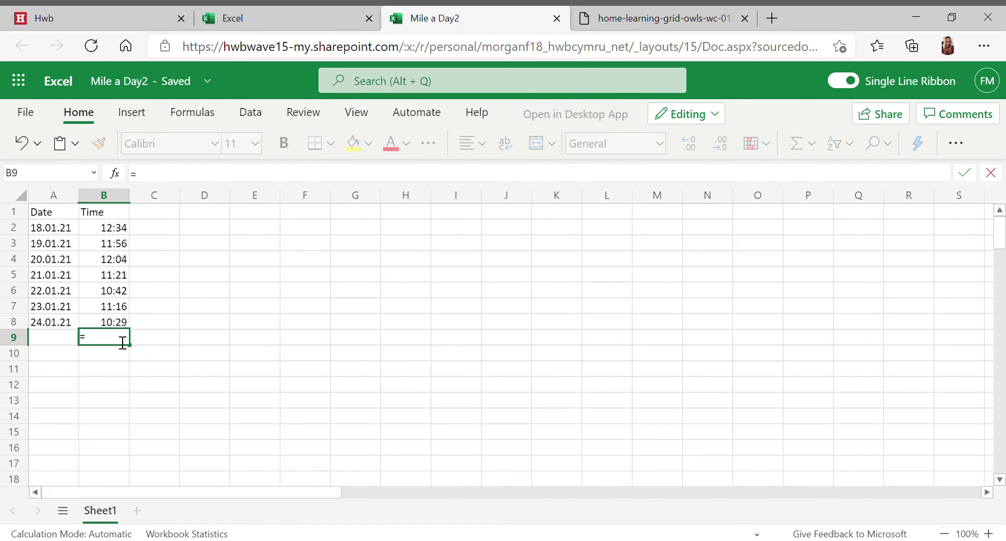
text(aver)
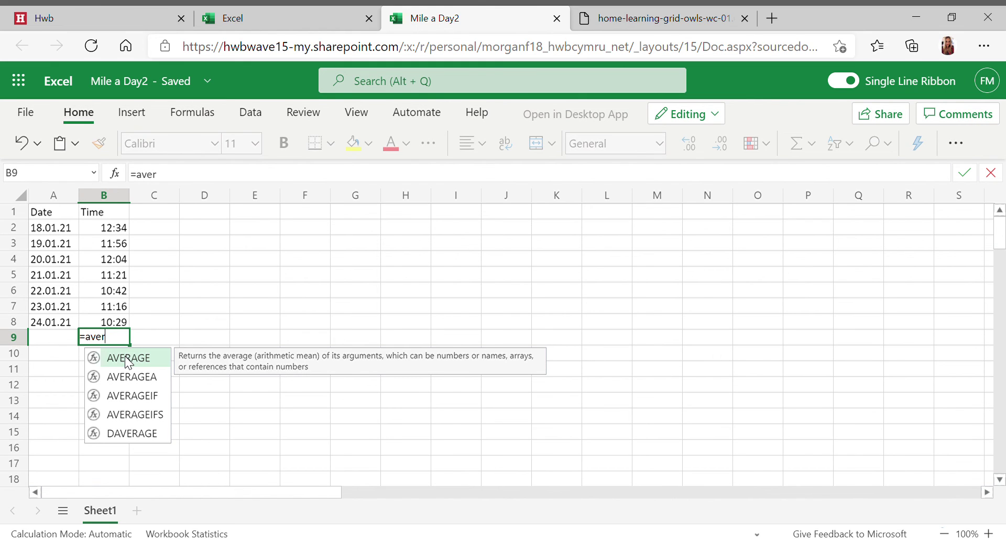
click(127, 358)
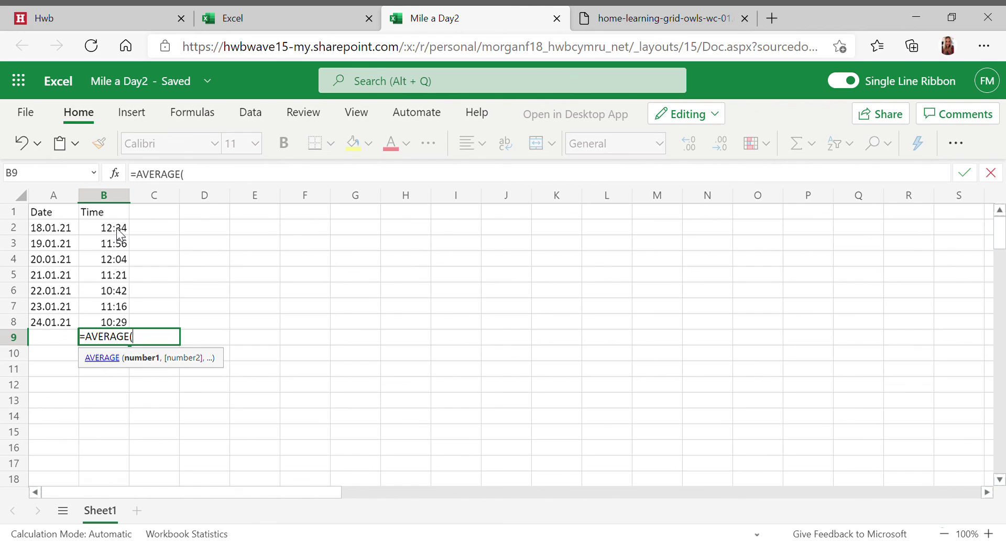
drag(117, 227, 121, 323)
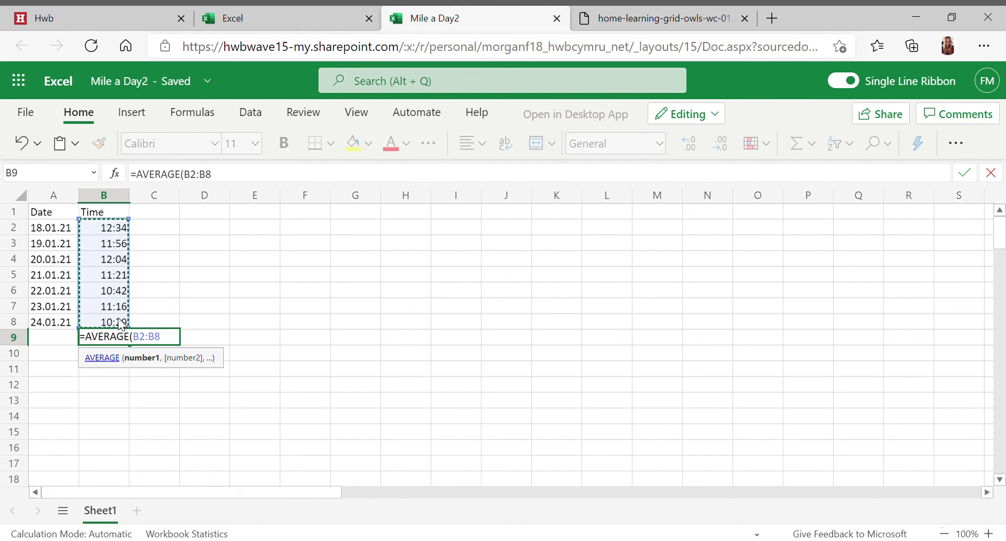
text())
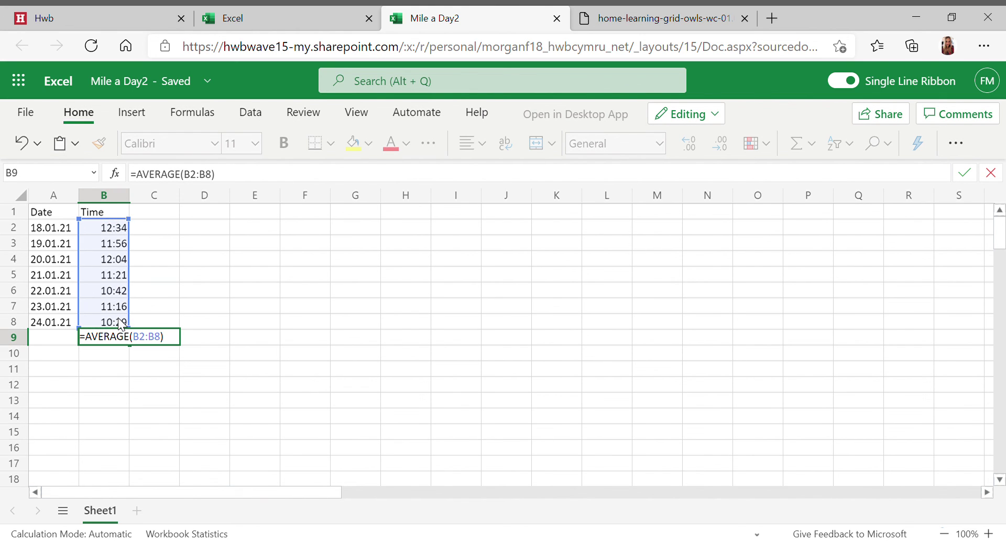
key(Return)
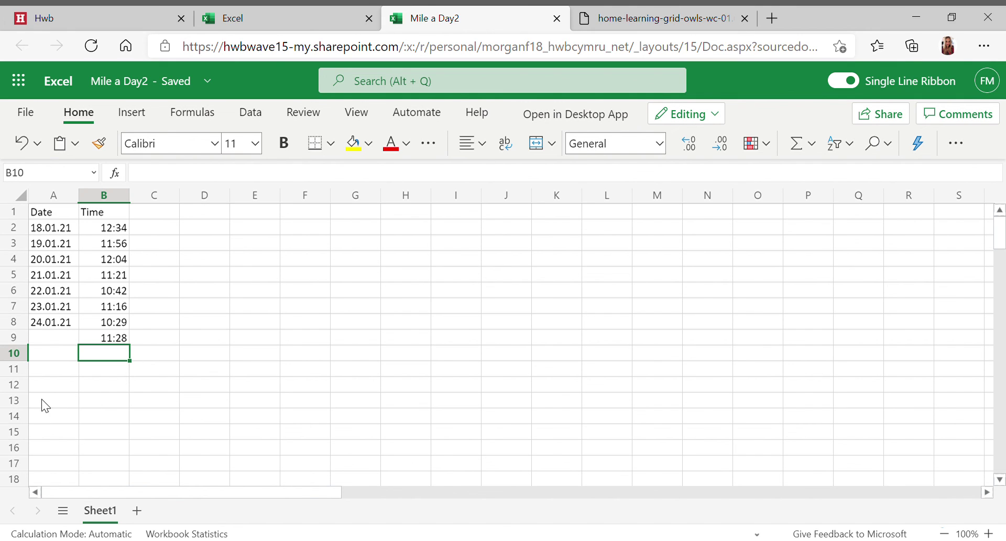
click(55, 377)
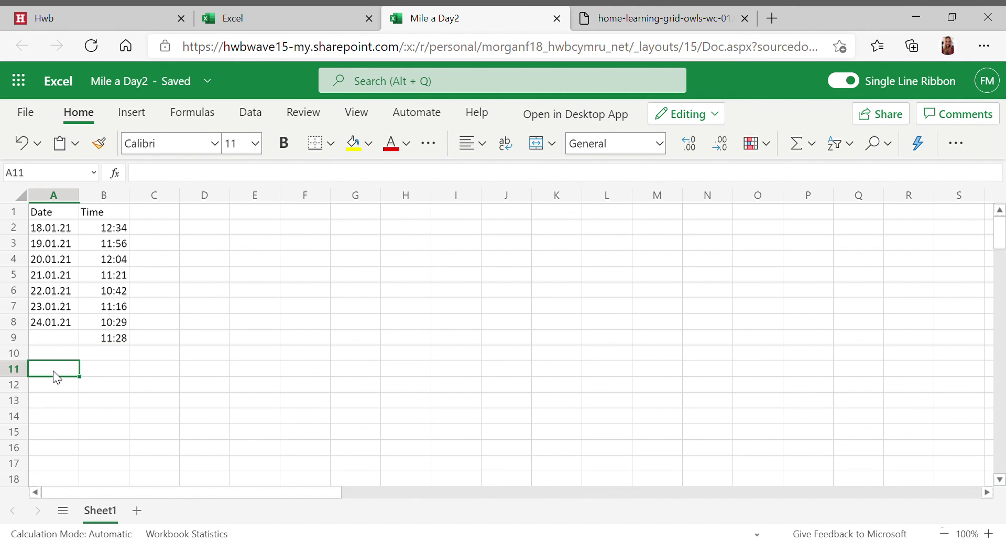